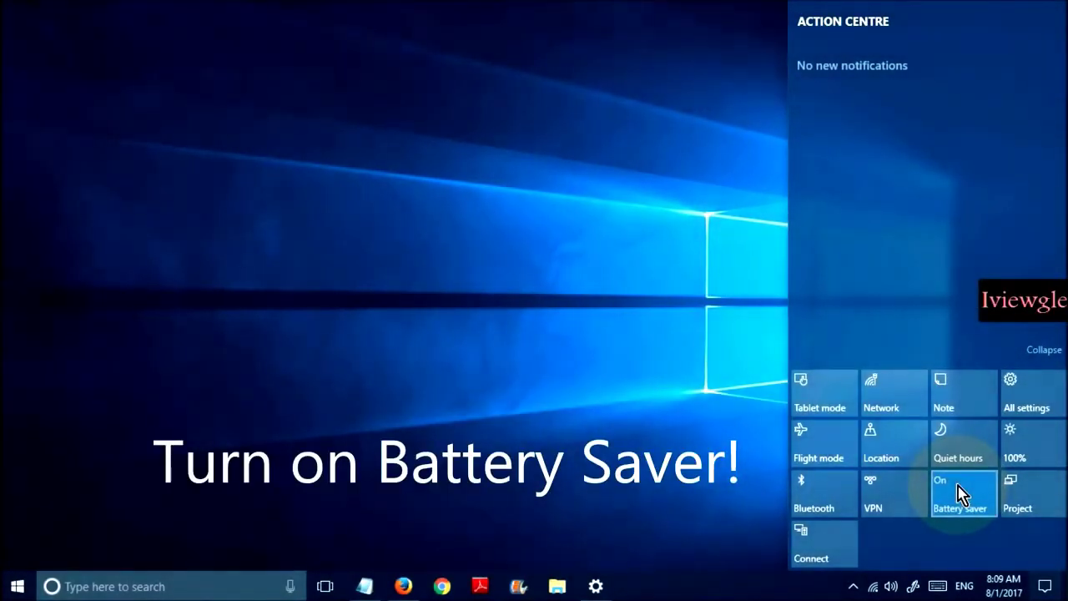
Step: Turn on Battery saver and close the Action Centre
click(959, 492)
click(669, 497)
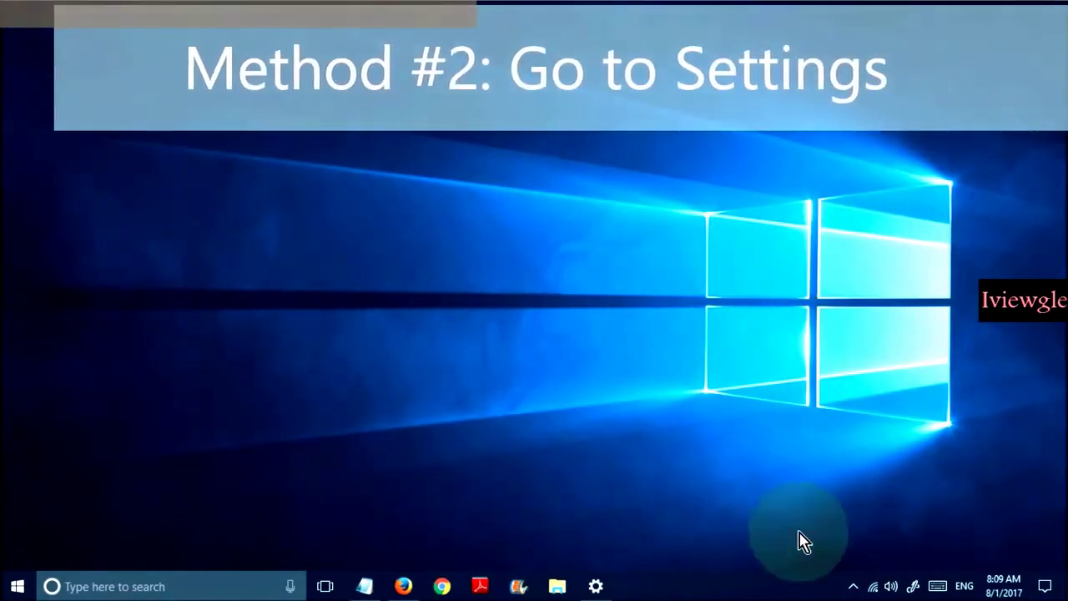
Step: Open the Background apps page of the Windows privacy settings
click(14, 590)
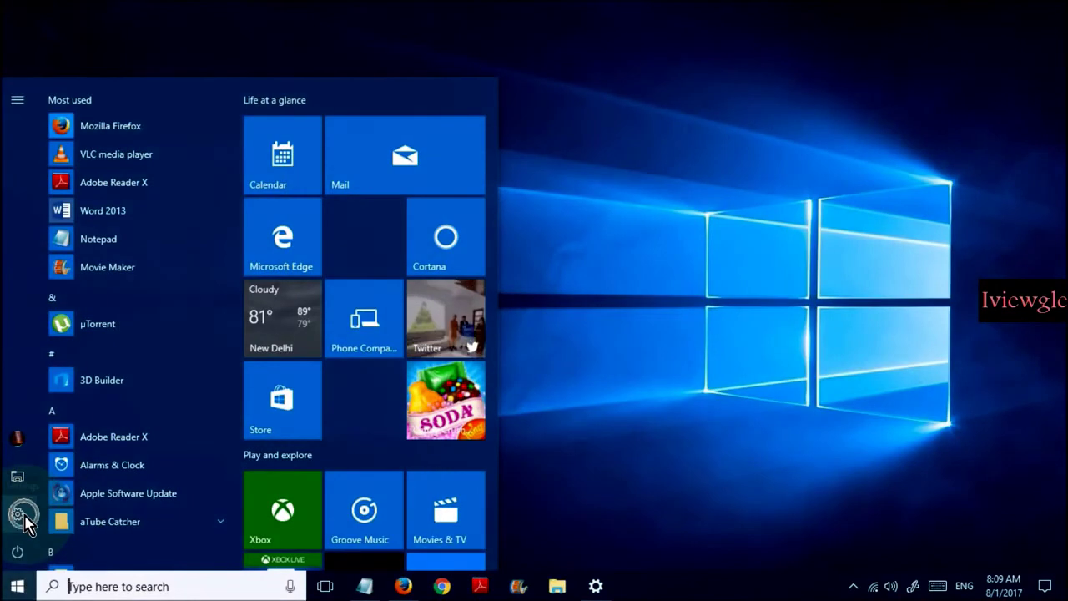
click(18, 515)
click(538, 359)
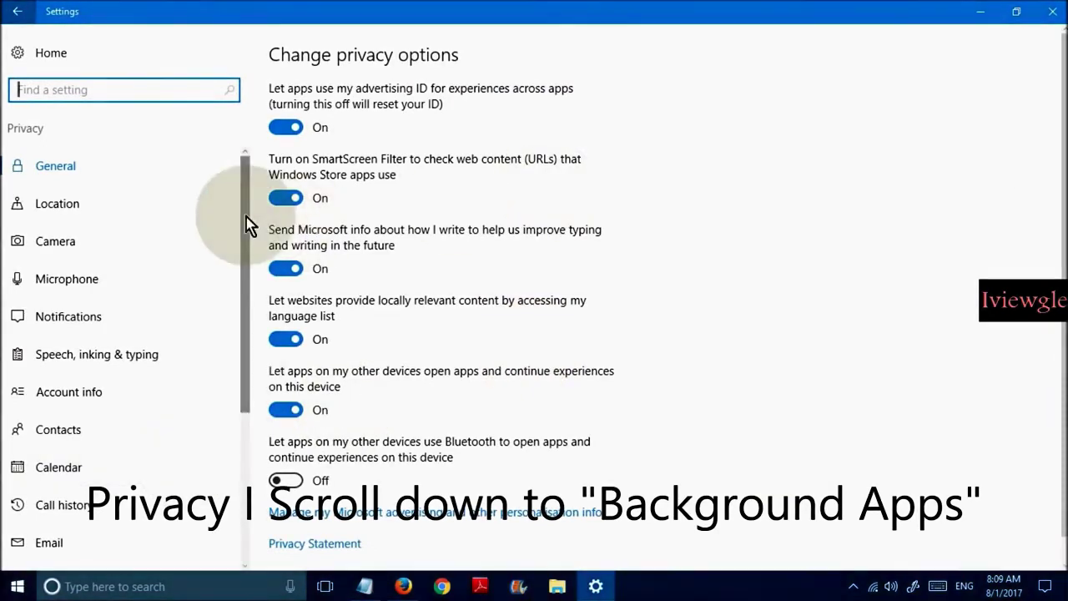
drag(246, 222, 234, 460)
click(143, 490)
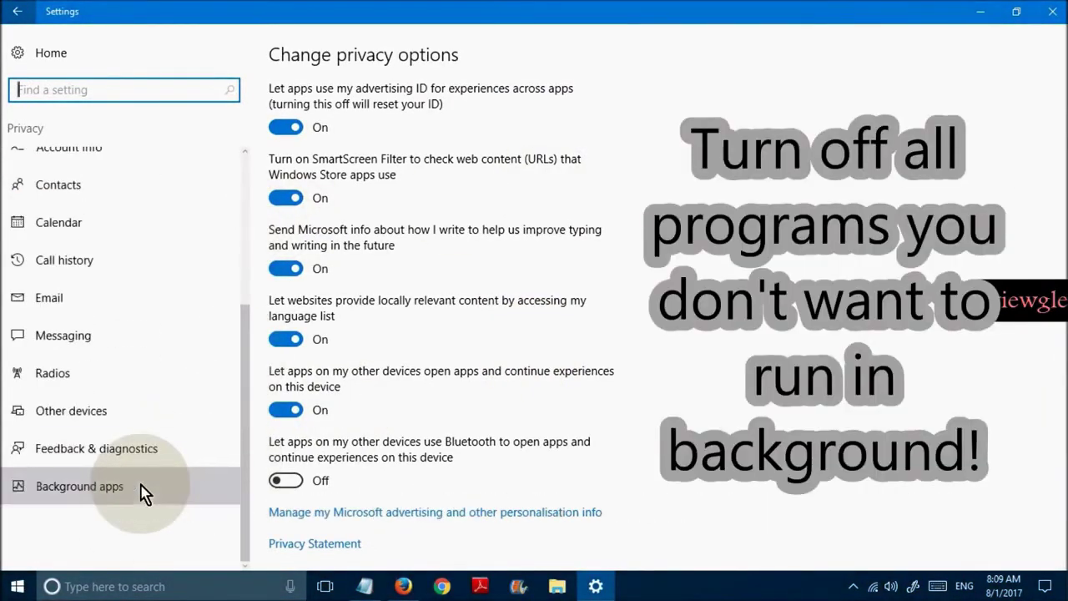
Step: Turn off background running for 3D Builder, Calculator, Camera, Candy Crush Soda Saga, Contact Support, Feedback Hub and Get Office
click(574, 185)
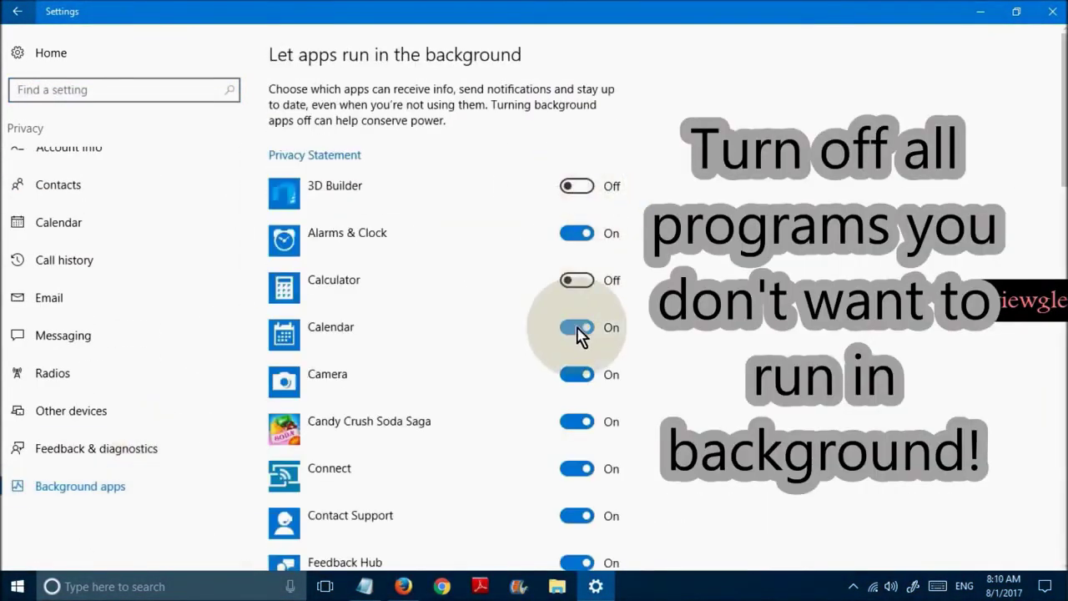
scroll(574, 250, down, 2)
click(574, 241)
click(576, 197)
click(574, 343)
click(575, 391)
click(576, 430)
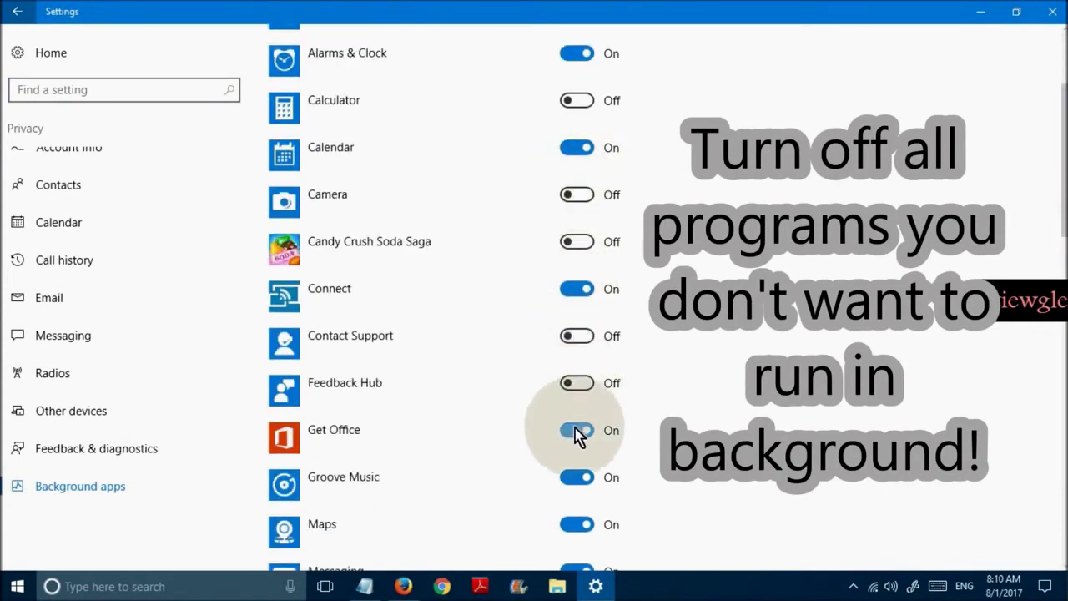
Step: Turn off background running for Alarms & Clock and for more apps down the list, including Microsoft Solitaire Collection and Microsoft Wi-Fi
scroll(576, 276, down, 4)
click(579, 125)
scroll(575, 167, up, 6)
click(567, 234)
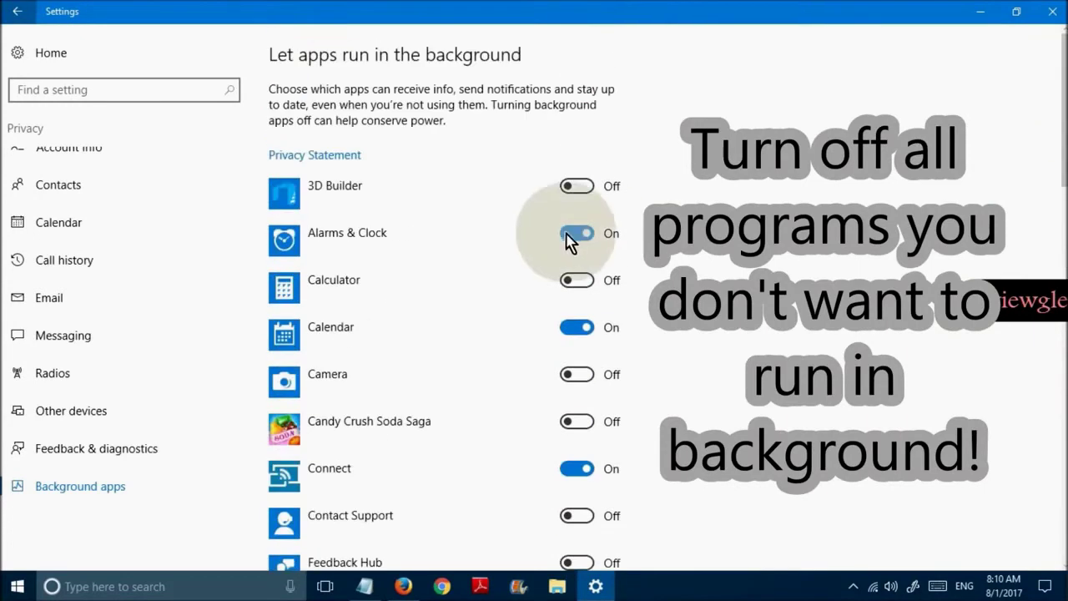
scroll(571, 250, down, 2)
click(576, 264)
drag(1064, 176, 1064, 317)
click(575, 373)
click(574, 421)
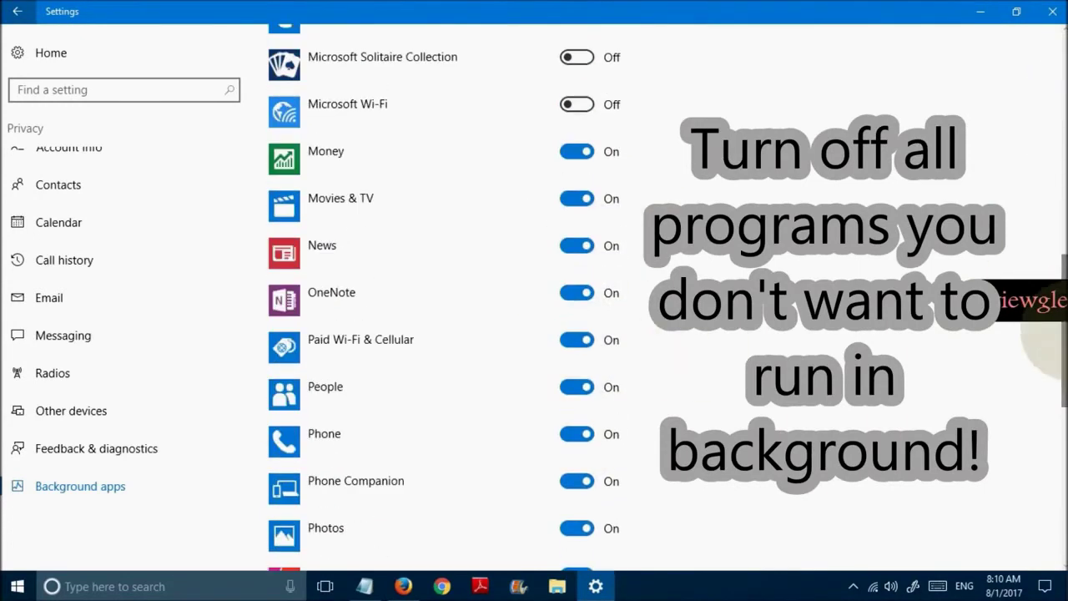
Step: Turn off background running for the apps from Money through Sports
click(576, 339)
click(577, 386)
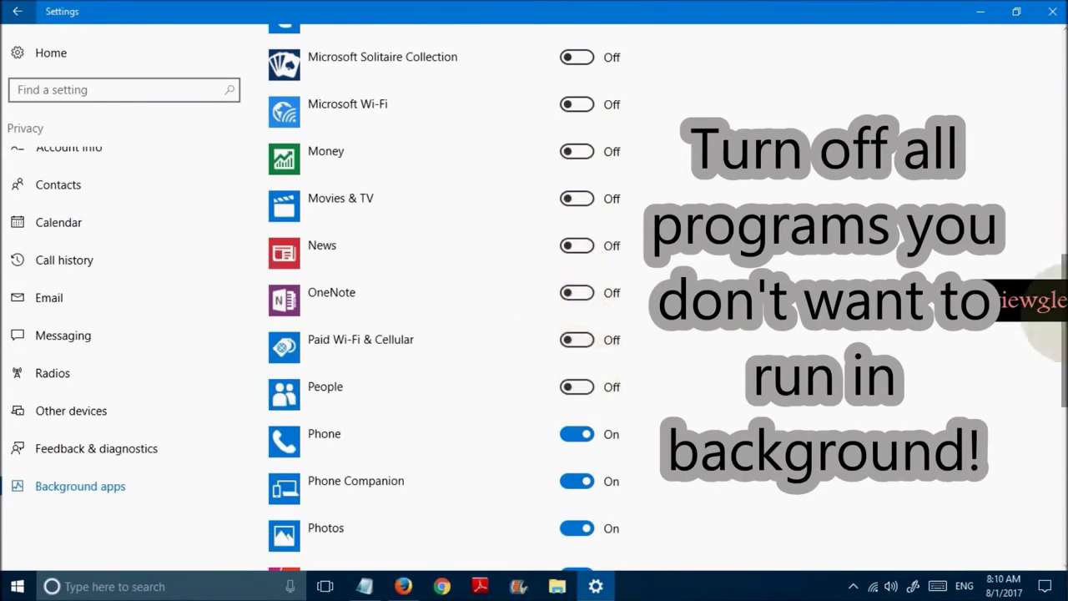
scroll(576, 387, down, 3)
click(576, 169)
click(576, 403)
Step: Turn off background running for the remaining apps, from Sticky Notes through Xbox
scroll(577, 403, down, 3)
click(576, 209)
click(576, 257)
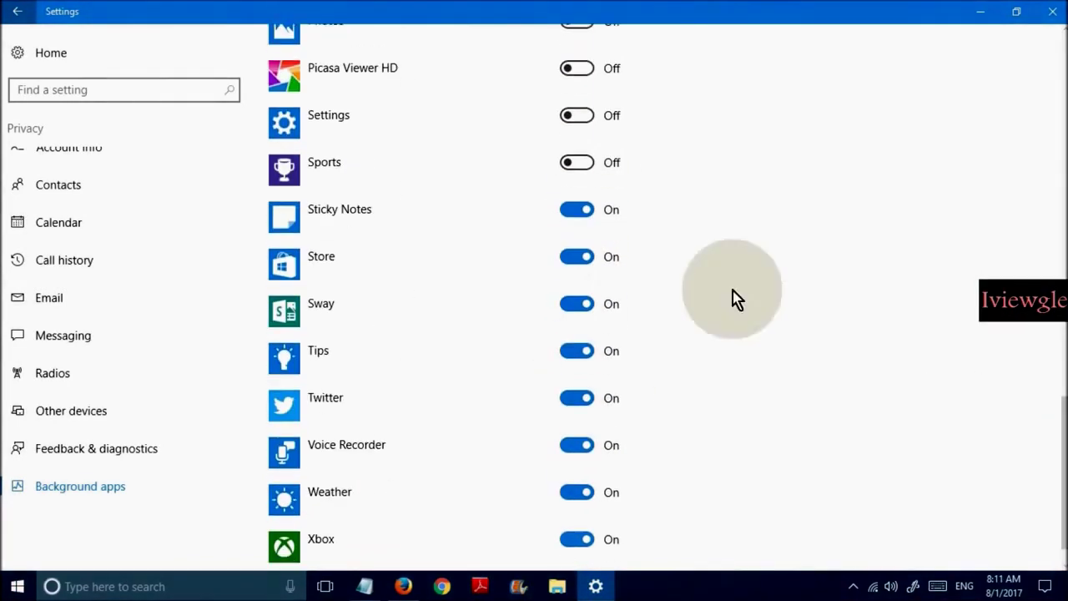
click(577, 398)
click(577, 445)
click(577, 492)
scroll(1006, 398, down, 1)
click(577, 499)
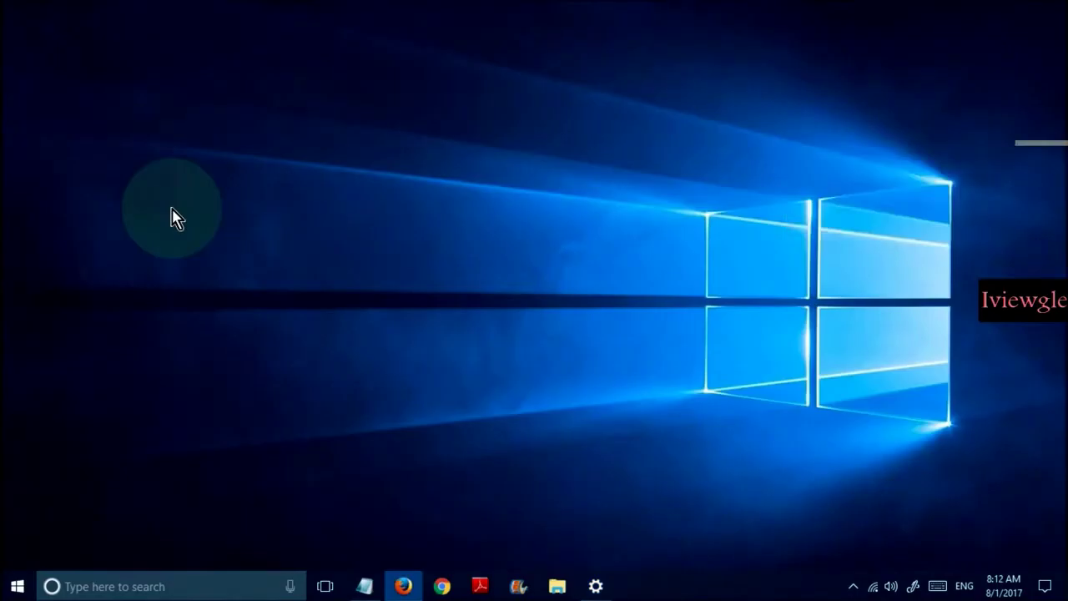
Step: Switch Bluetooth on and back off in the Action Centre, and close the Action Centre
click(1045, 586)
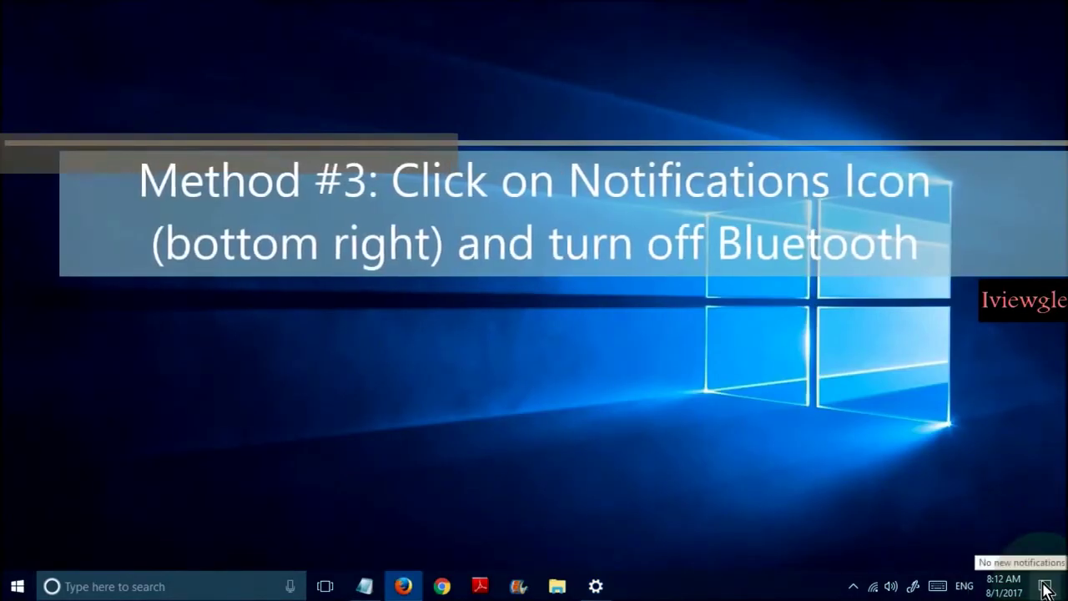
click(825, 499)
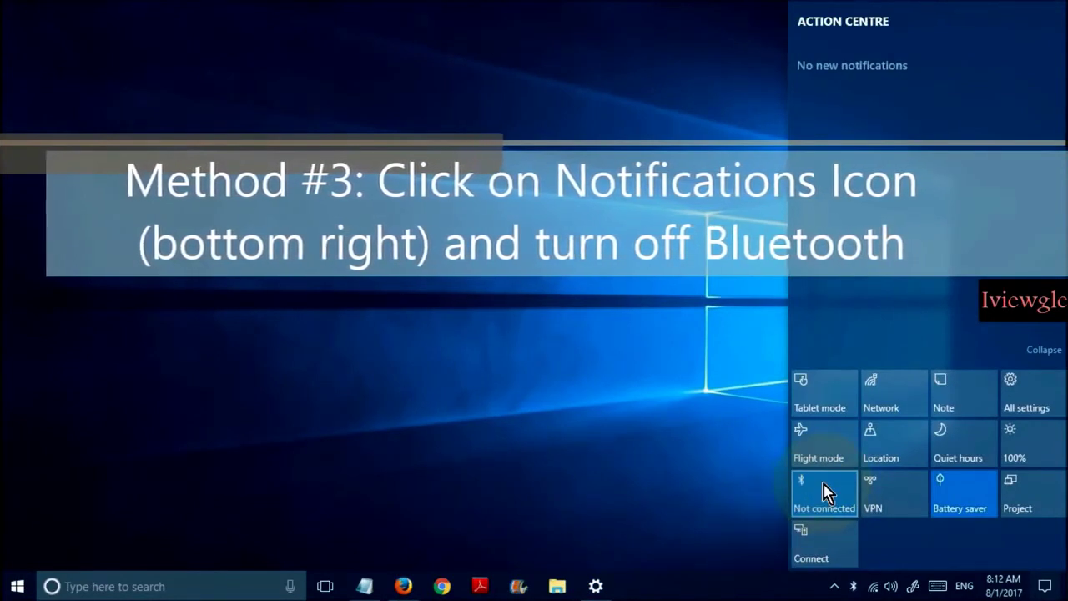
click(824, 492)
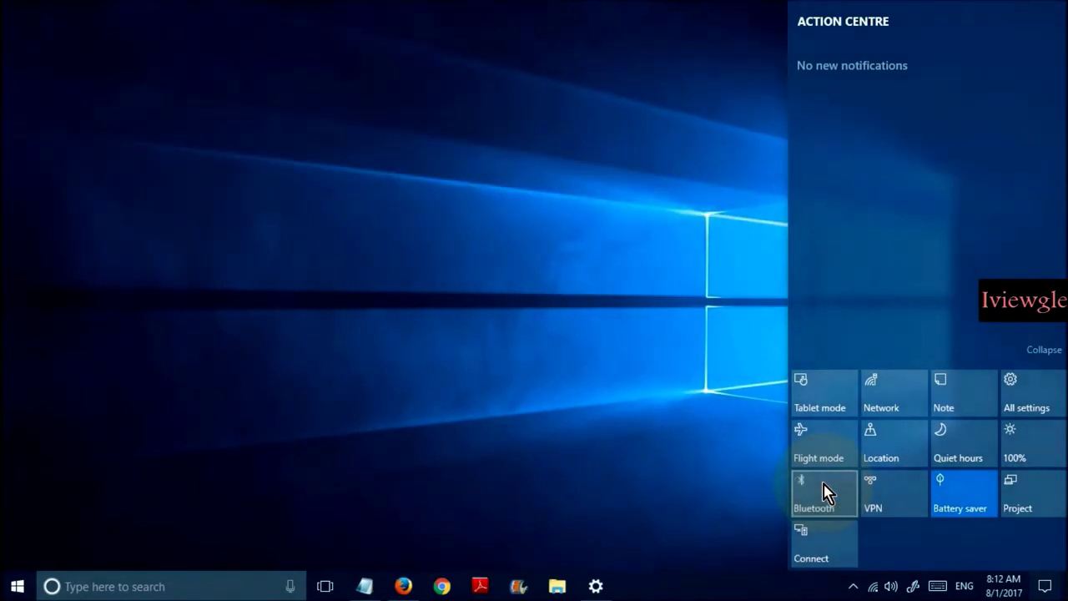
click(610, 454)
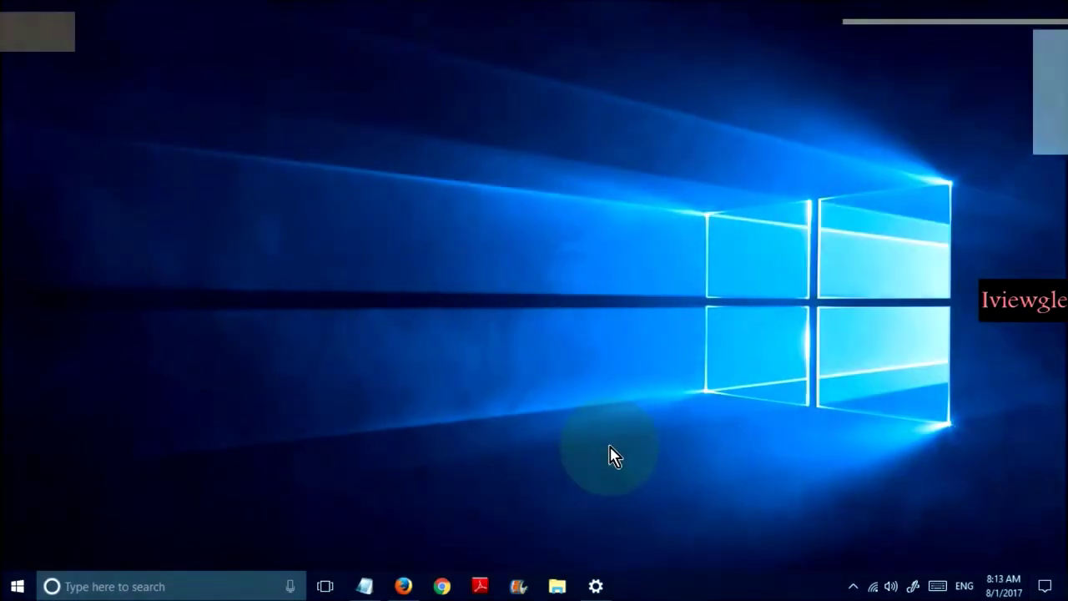
Step: Run the Improve power usage troubleshooter from Control Panel's Troubleshooting page
right_click(26, 586)
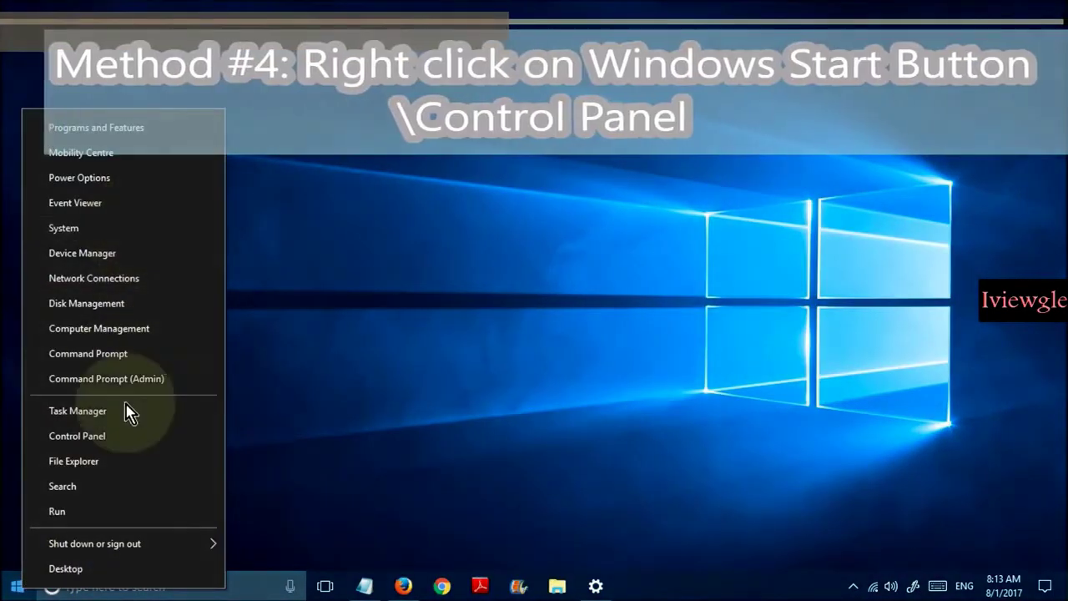
click(110, 439)
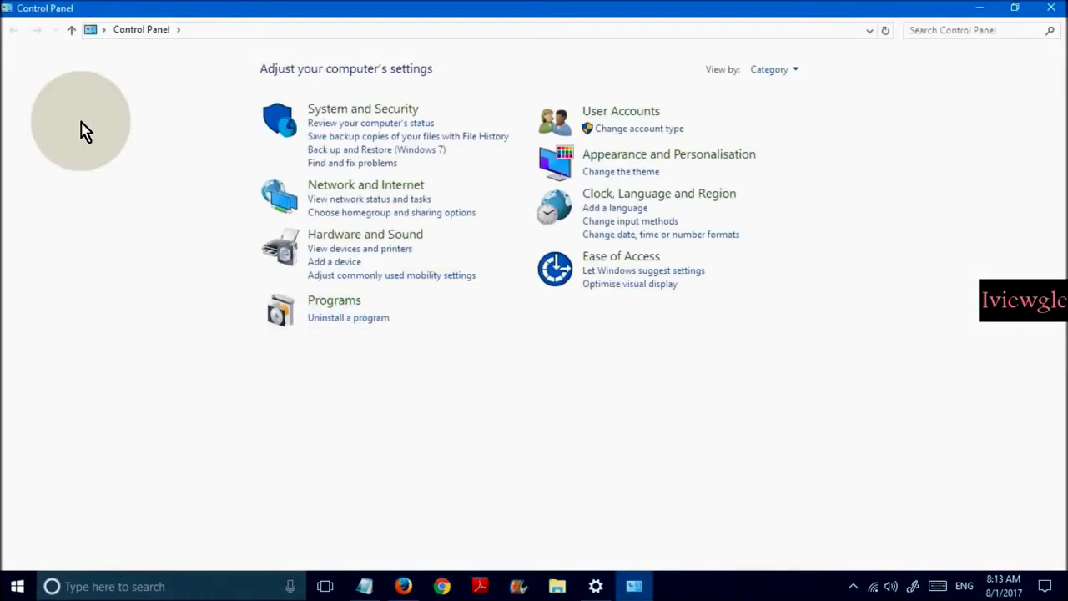
click(381, 112)
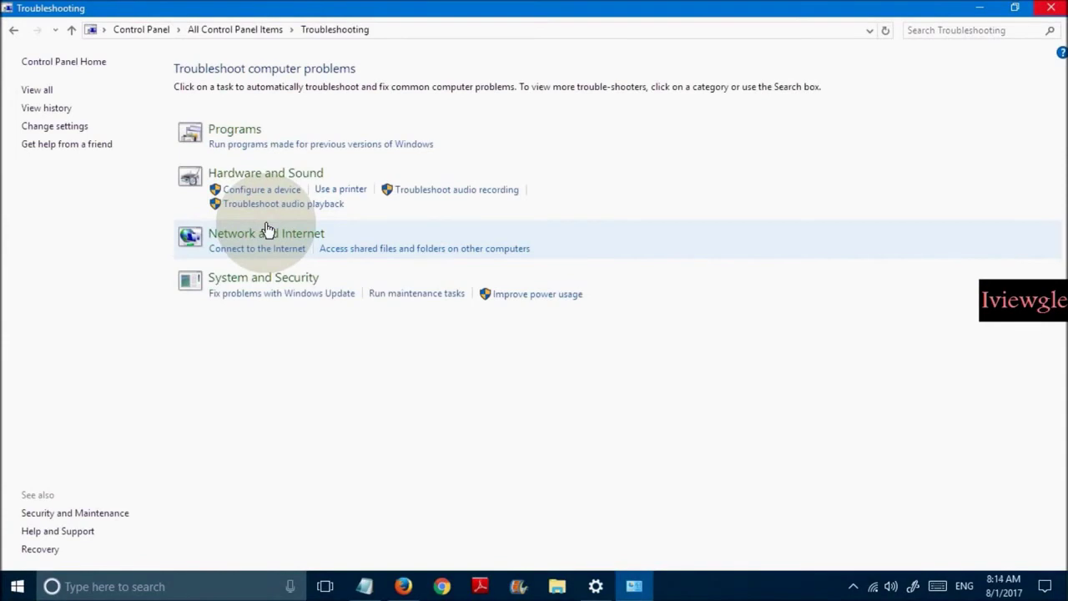
click(534, 297)
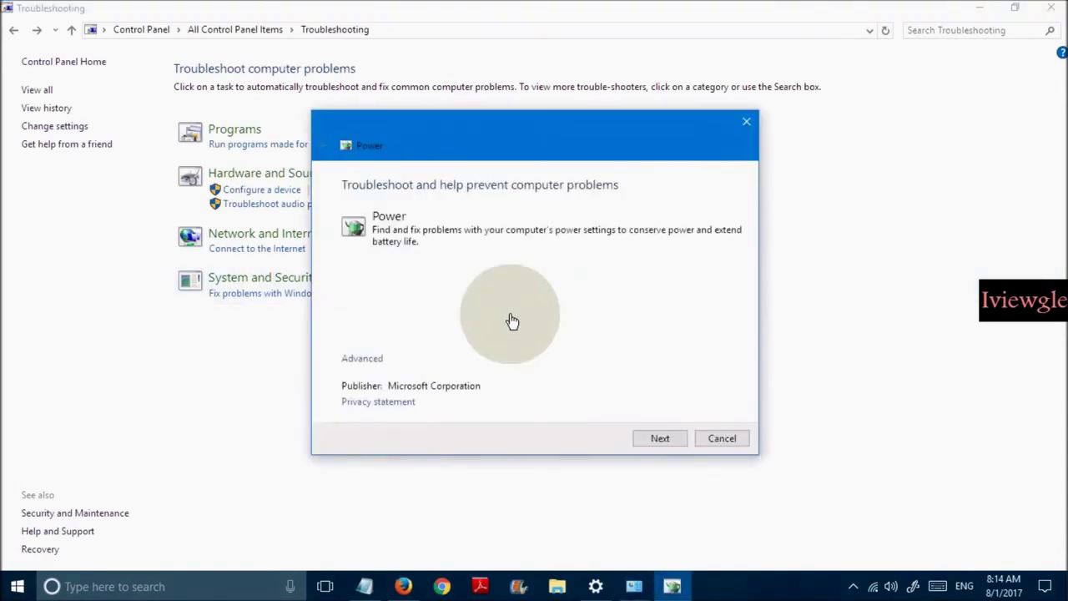
click(676, 444)
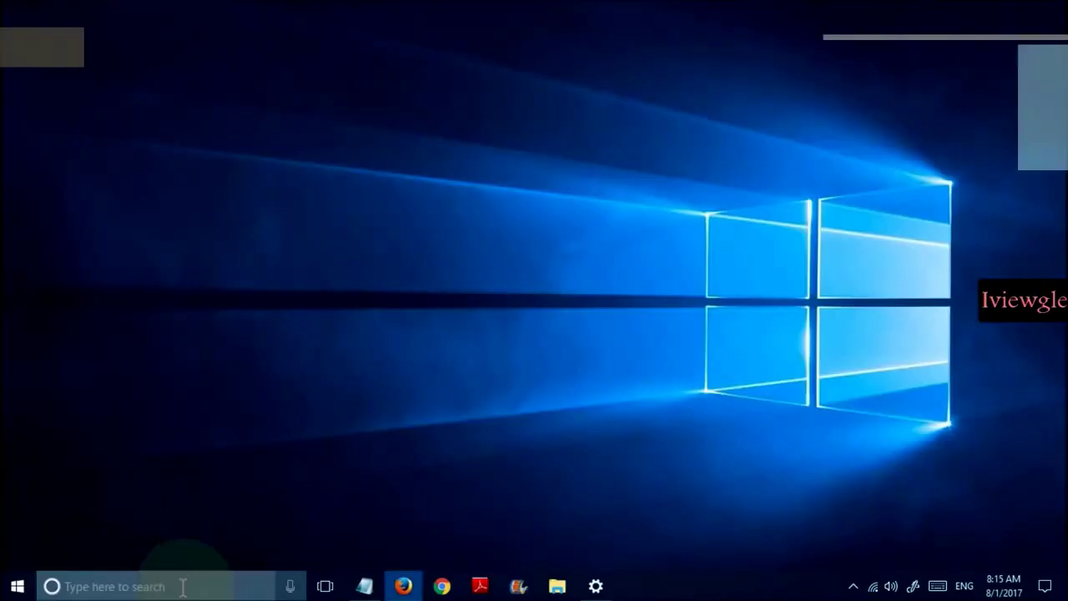
Step: Search Windows for "services" and open the Services desktop app
click(181, 584)
text(services)
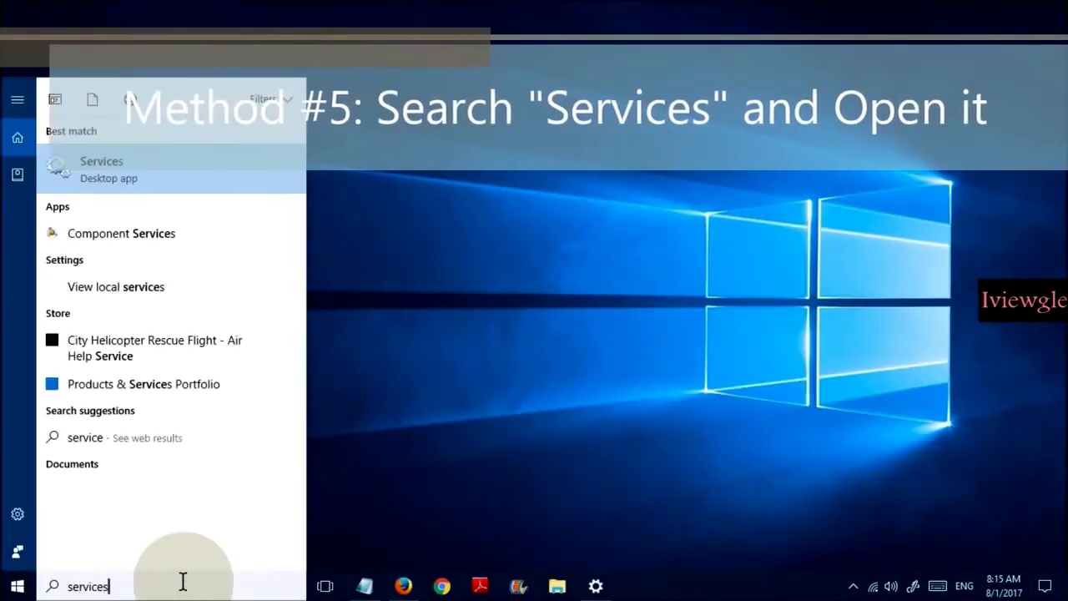
click(104, 167)
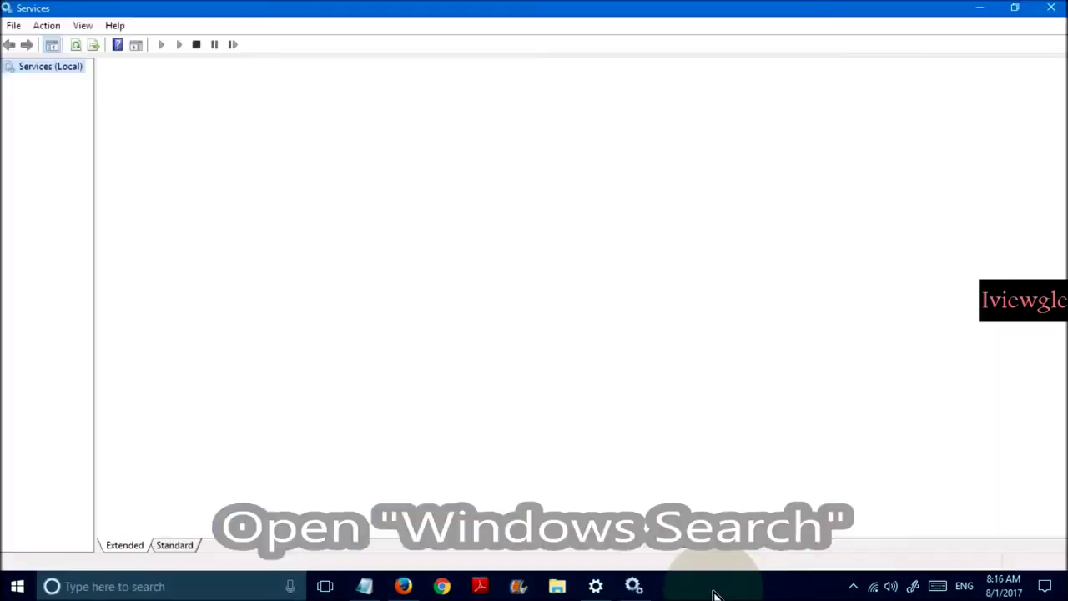
Step: Locate the Windows Search service in the services list and open its properties
click(485, 312)
key(w)
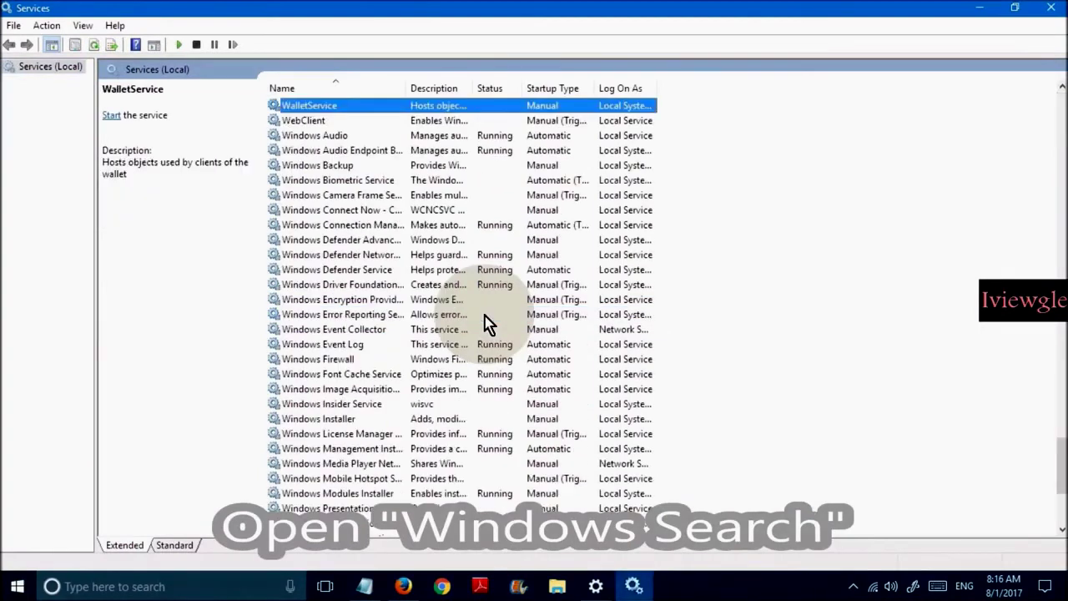
key(w)
key(w)
key(w)
key(w)
key(w)
key(w)
key(w)
key(w)
key(w)
key(w)
key(w)
key(w)
key(w)
key(w)
key(w)
key(w)
key(w)
key(w)
key(w)
key(w)
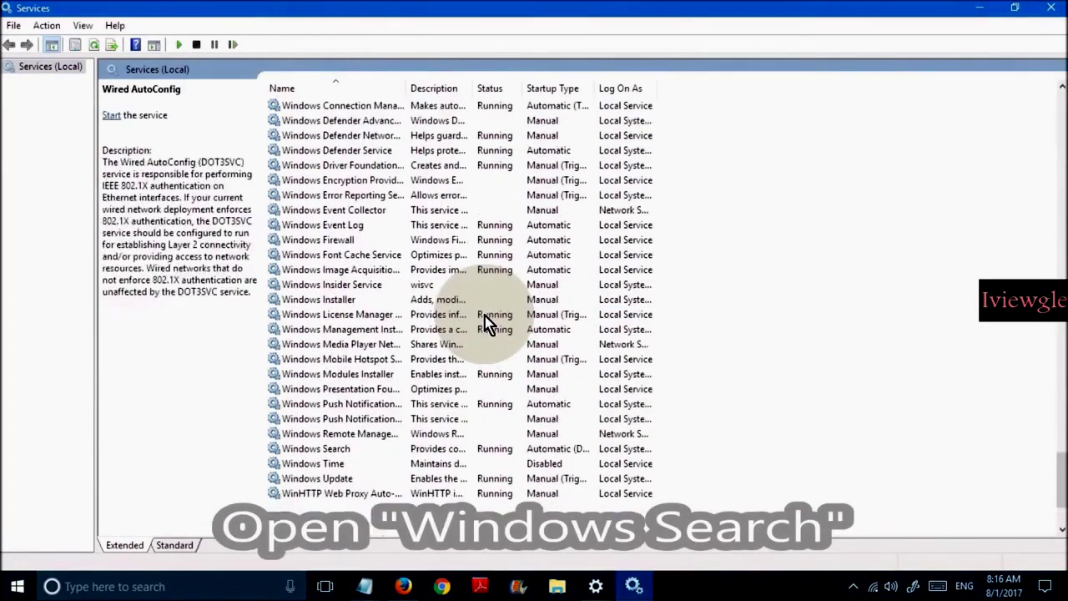
key(Up)
key(Up)
key(Up)
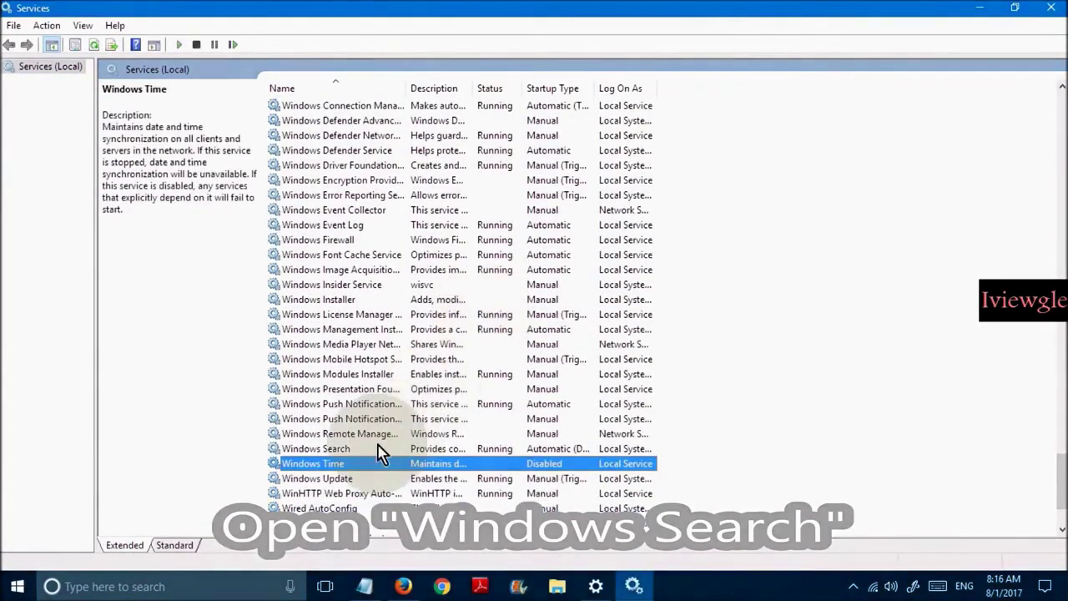
click(368, 450)
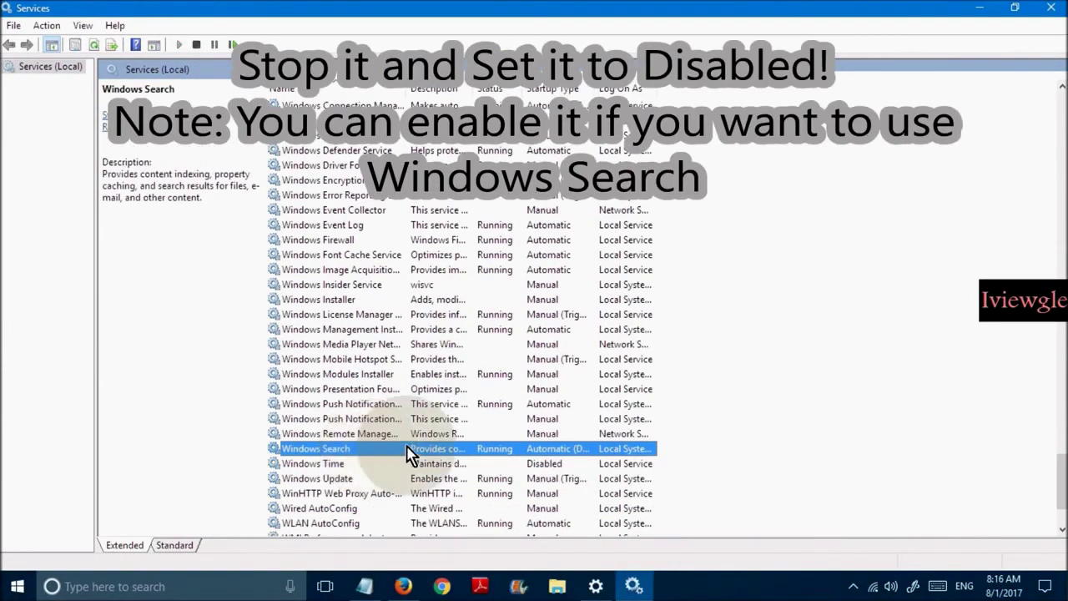
double_click(408, 451)
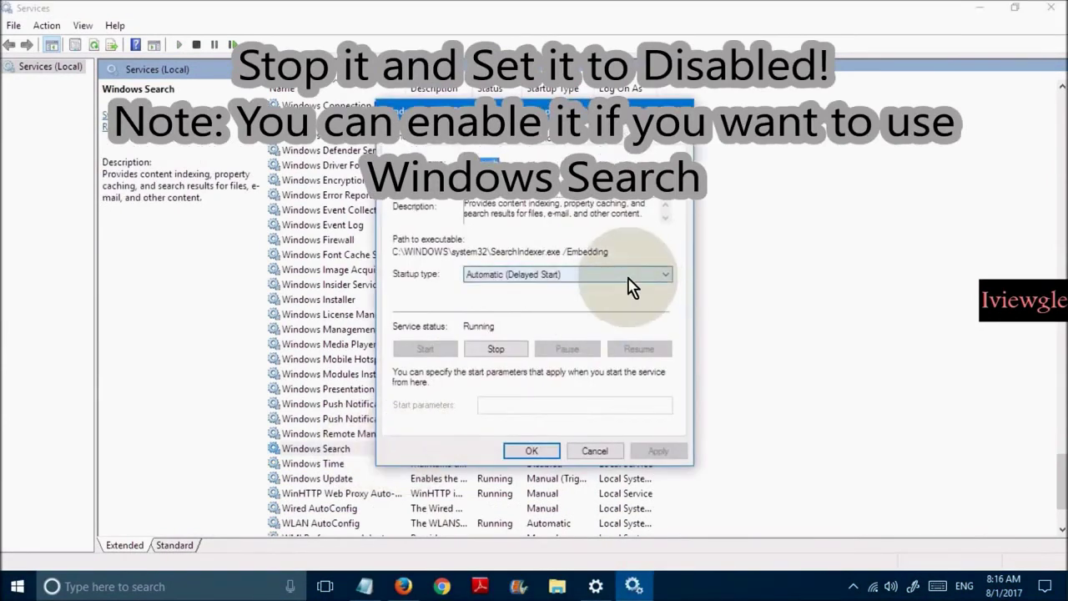
Step: Stop the Windows Search service, set its startup type to Disabled and apply the change
click(503, 349)
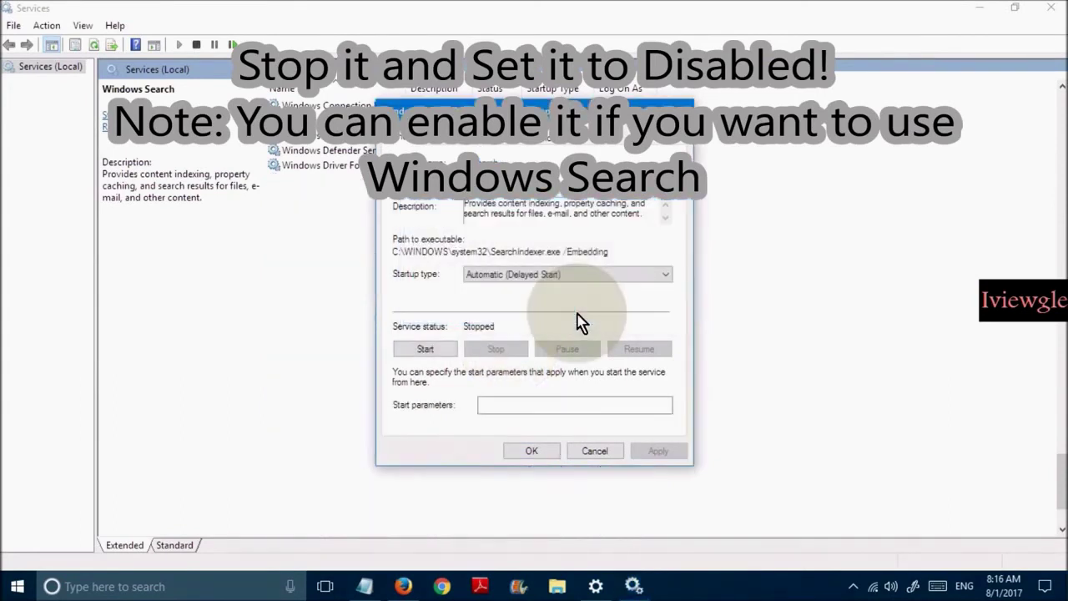
click(530, 275)
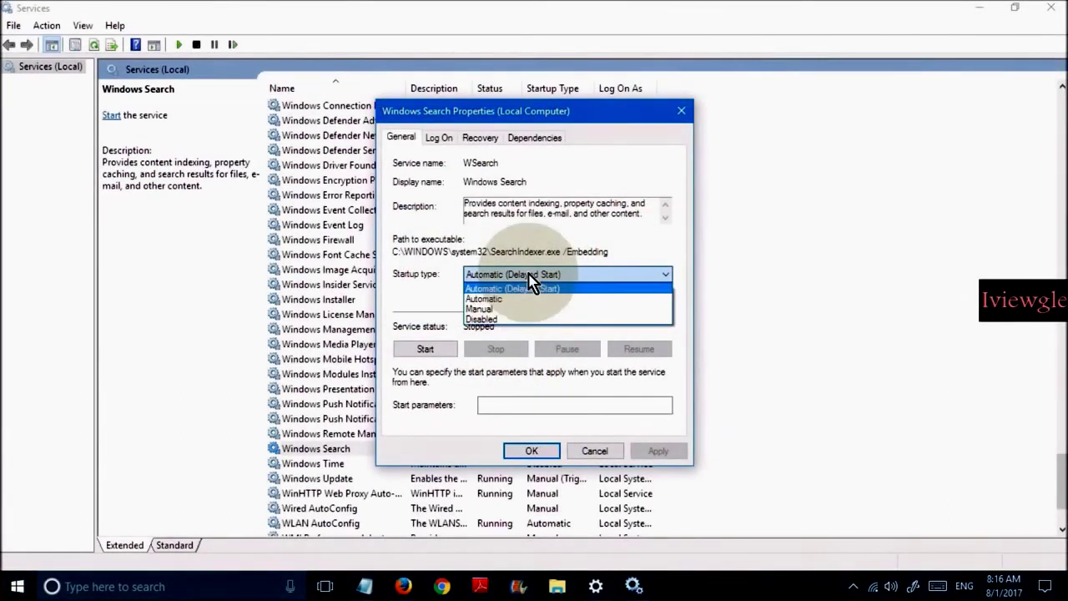
click(494, 319)
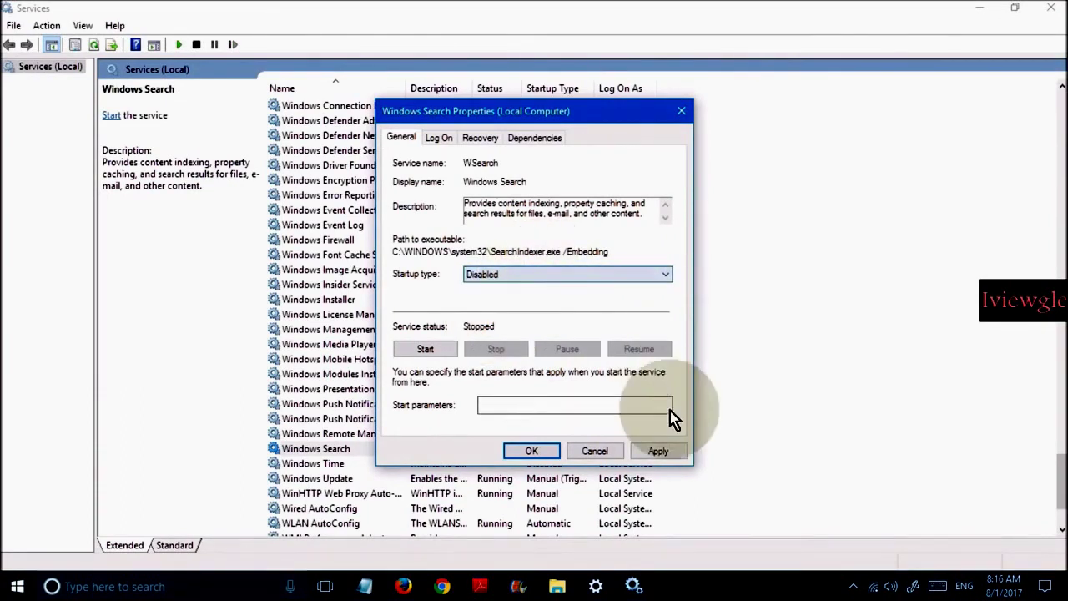
click(668, 455)
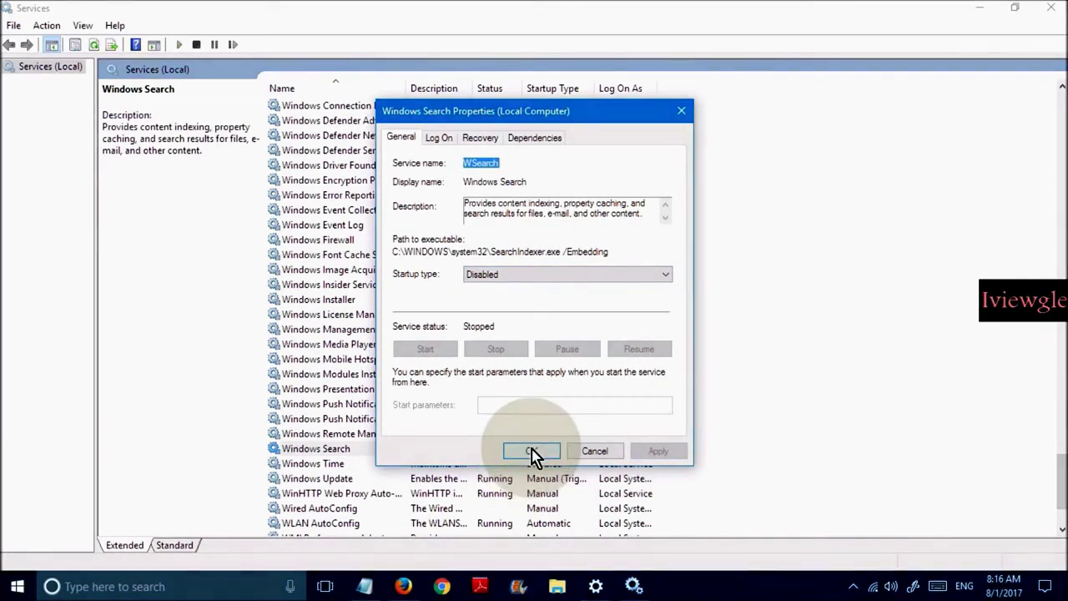
Step: Search Windows for "gpedit.msc" and launch the Local Group Policy Editor
text(gpedit)
text(.msc)
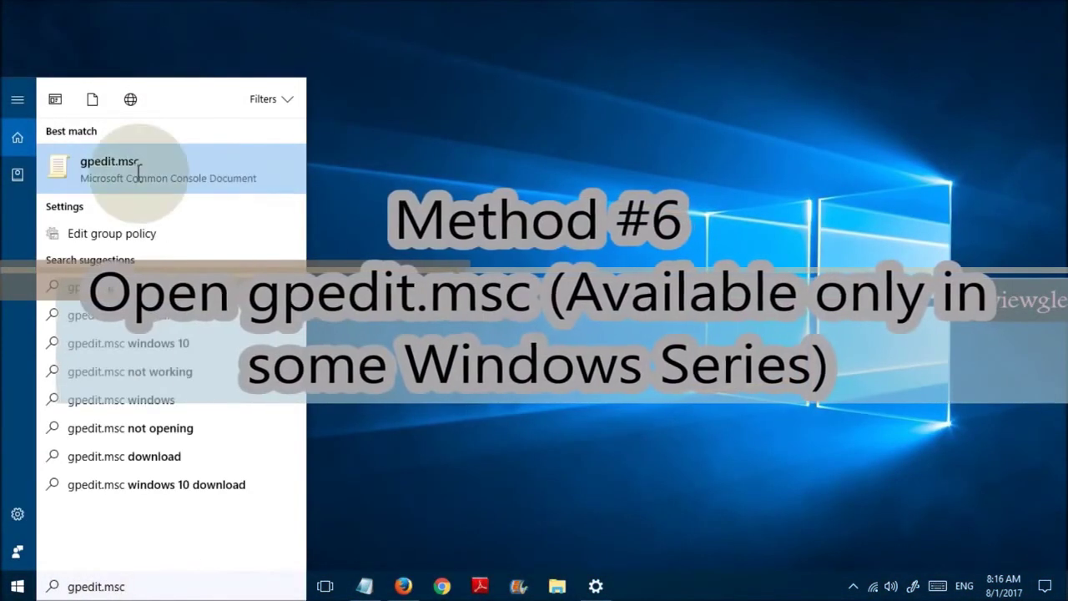
right_click(139, 171)
click(192, 185)
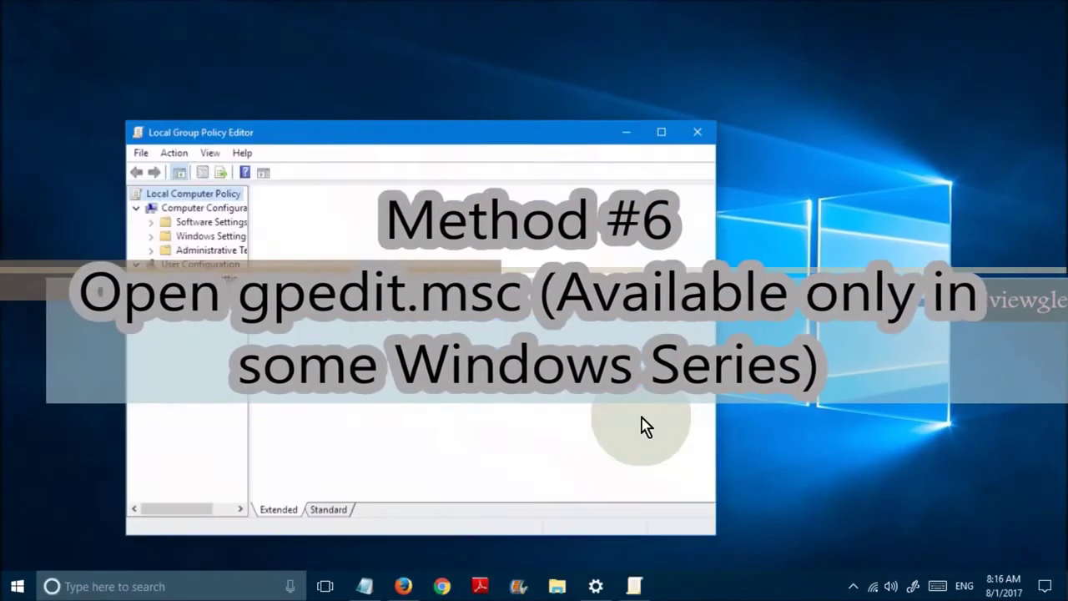
Step: Maximize the Local Group Policy Editor and open Windows Components in Computer Configuration's Administrative Templates
click(661, 133)
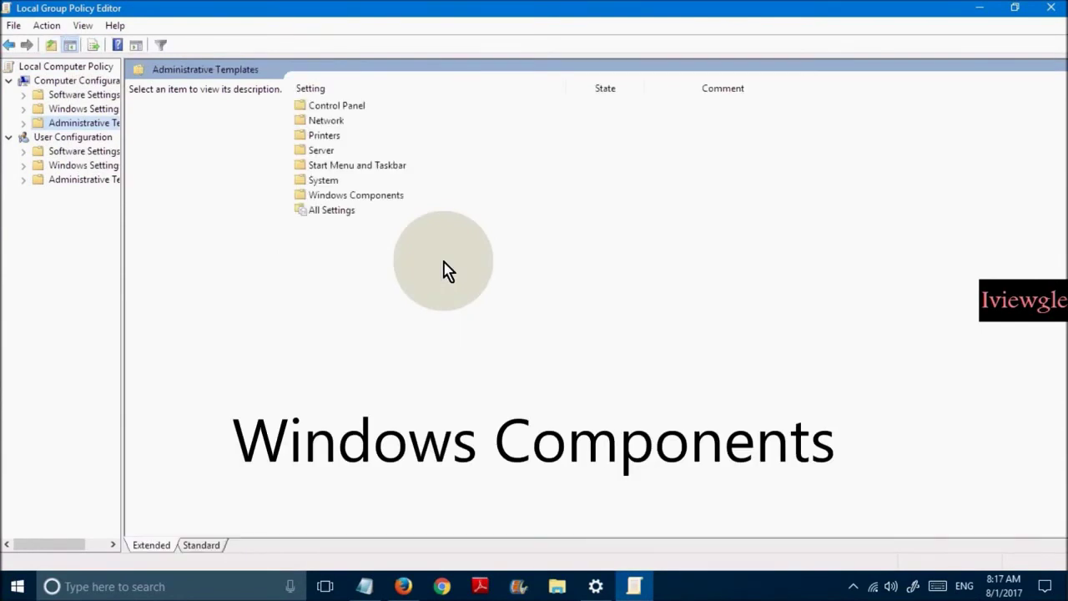
click(376, 199)
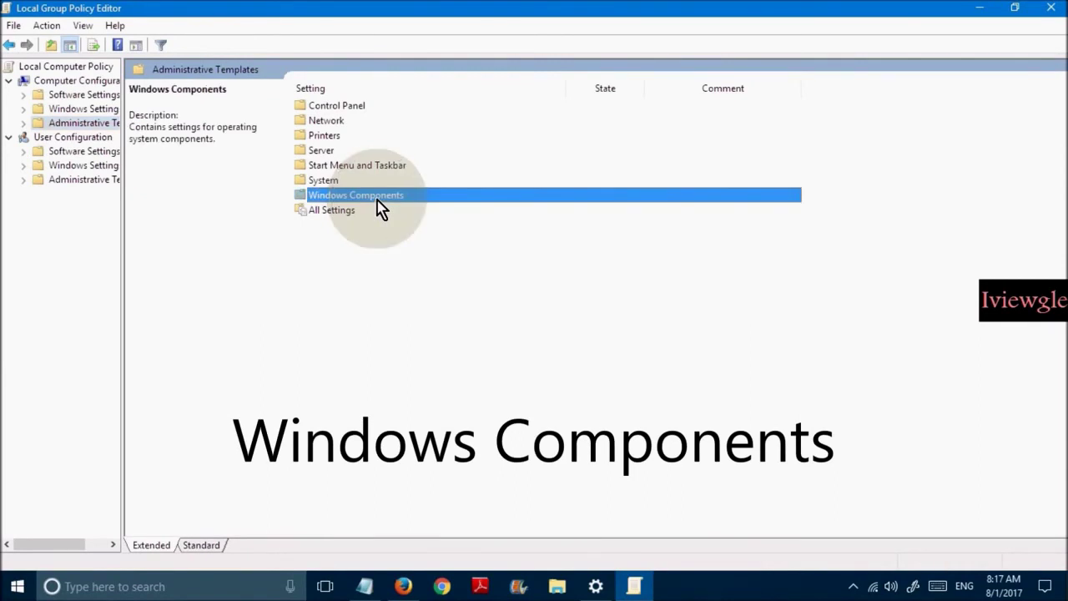
double_click(377, 198)
Step: Locate the Search folder within Windows Components and open its policy settings
key(s)
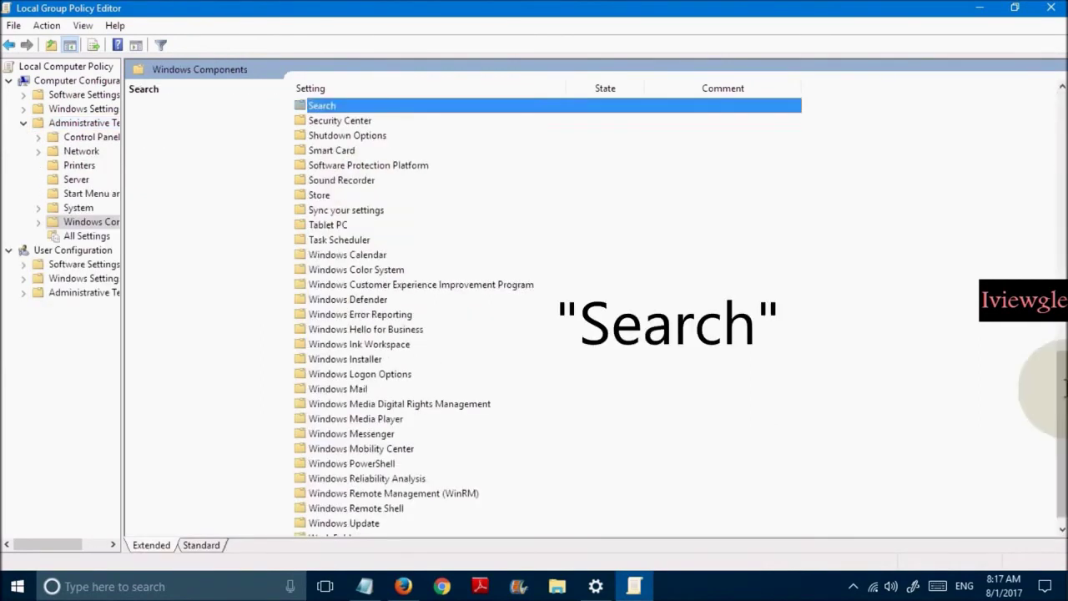
scroll(585, 388, up, 7)
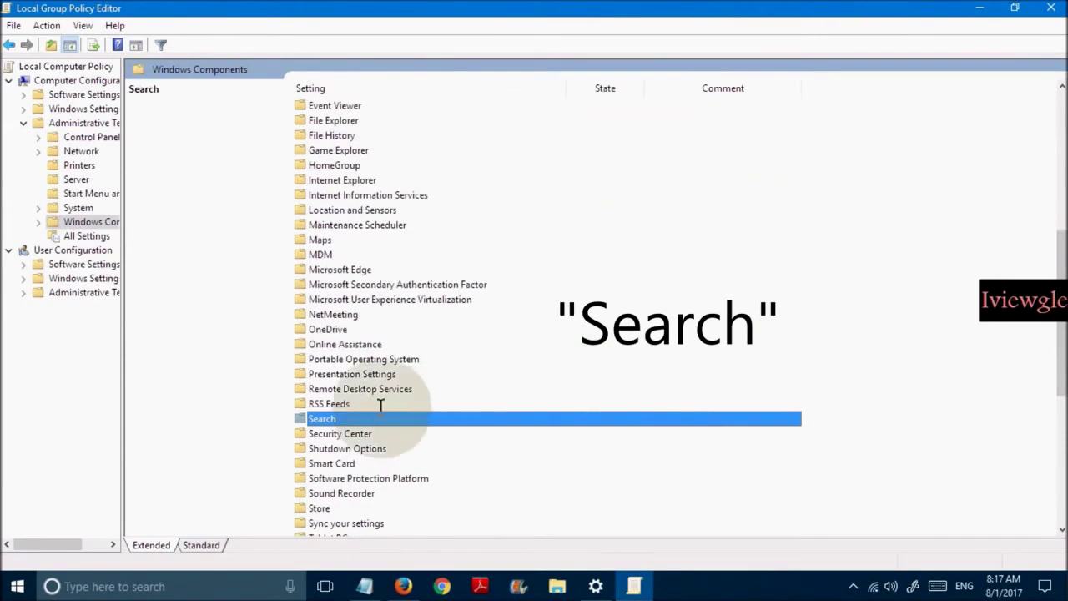
click(356, 403)
click(343, 413)
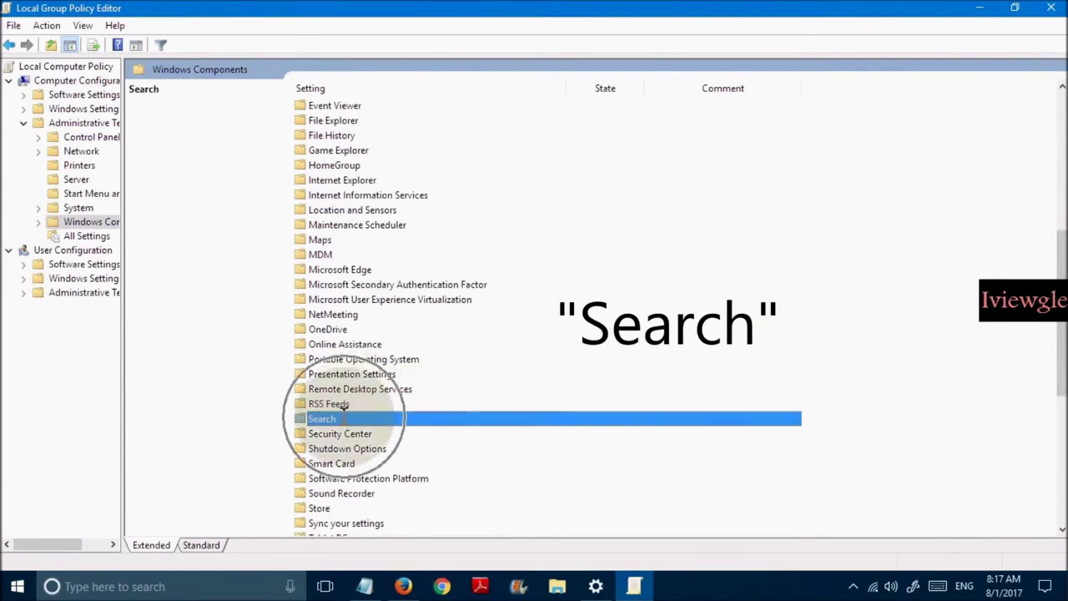
double_click(343, 414)
Step: Open the policy "Prevent indexing when running on battery power to conserve energy", set it to Enabled and apply it
click(461, 313)
key(p)
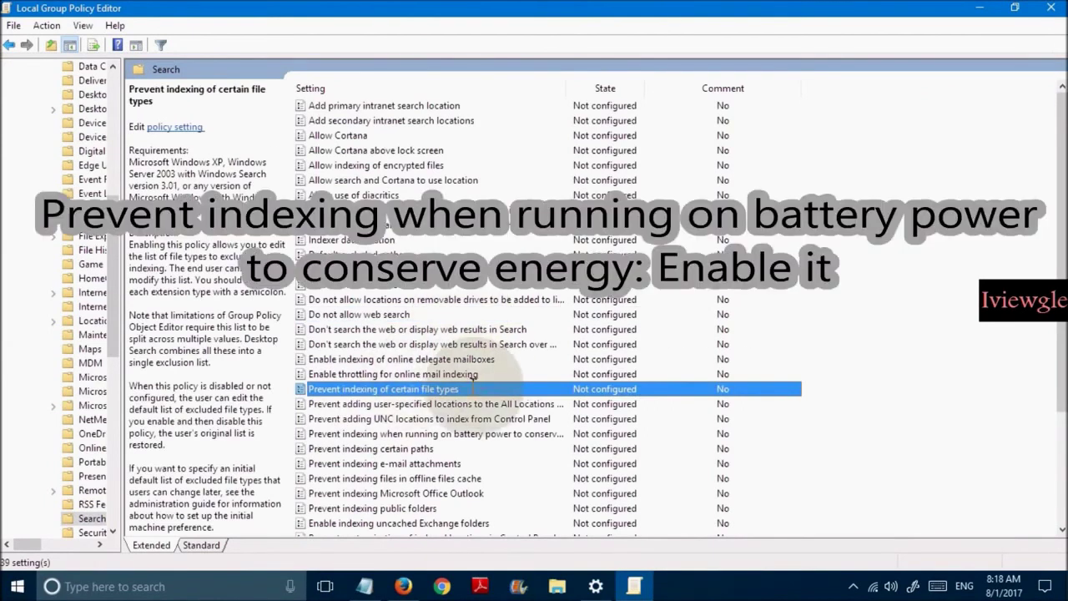
click(421, 433)
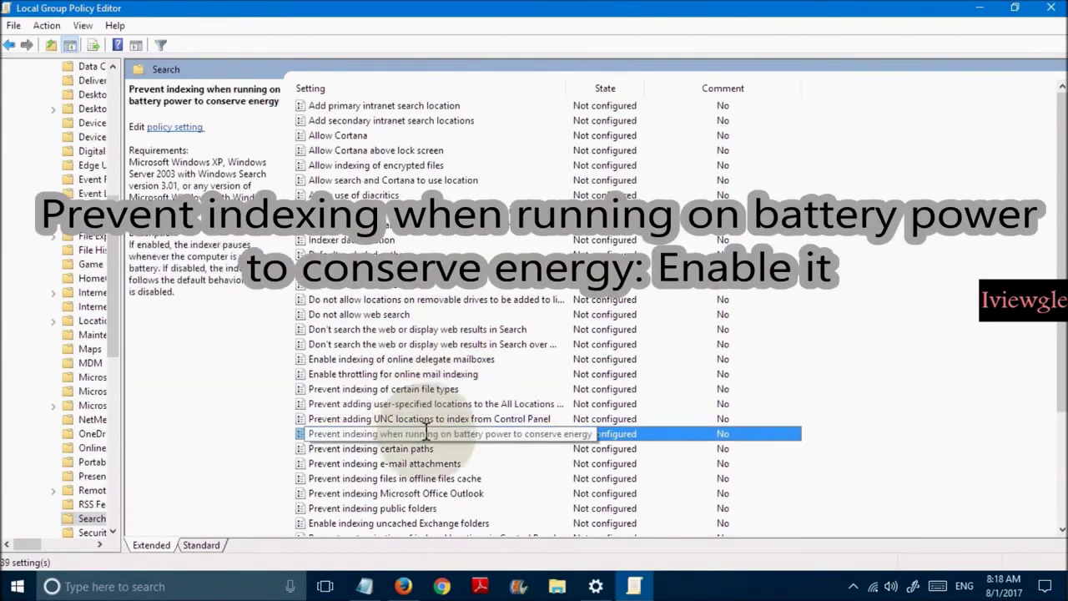
double_click(672, 433)
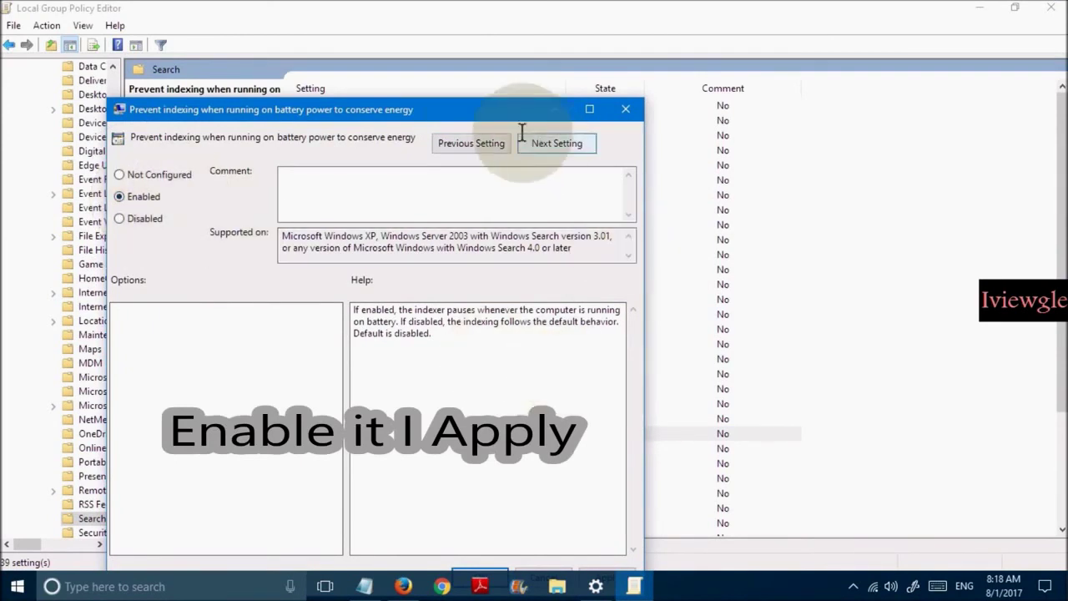
drag(476, 109, 494, 16)
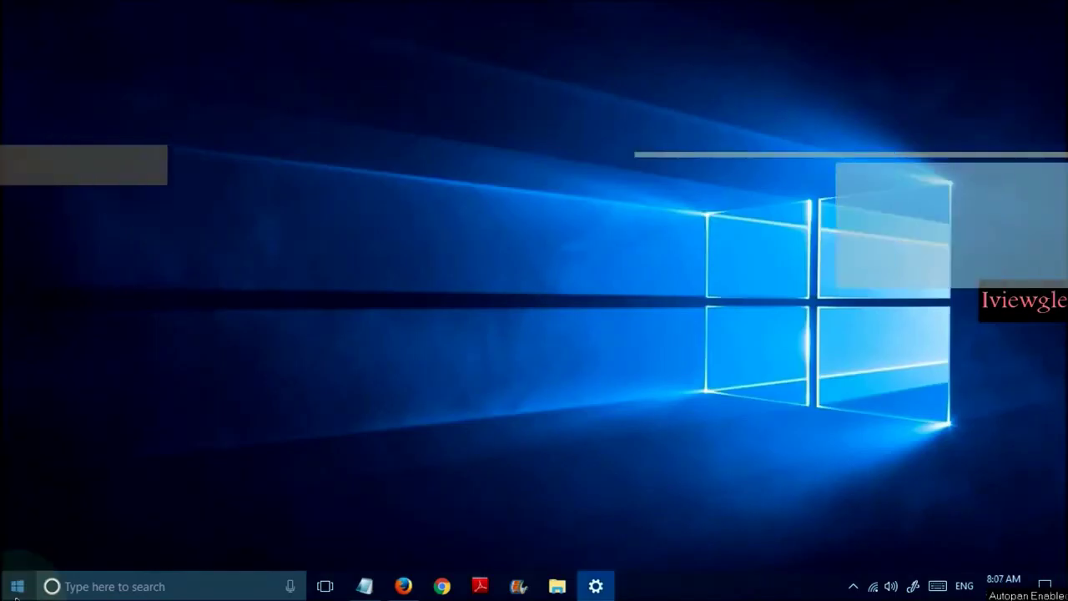
Step: Switch to an elevated Command Prompt (Admin) and run "bcdedit /set disabledynamictick yes"
right_click(17, 589)
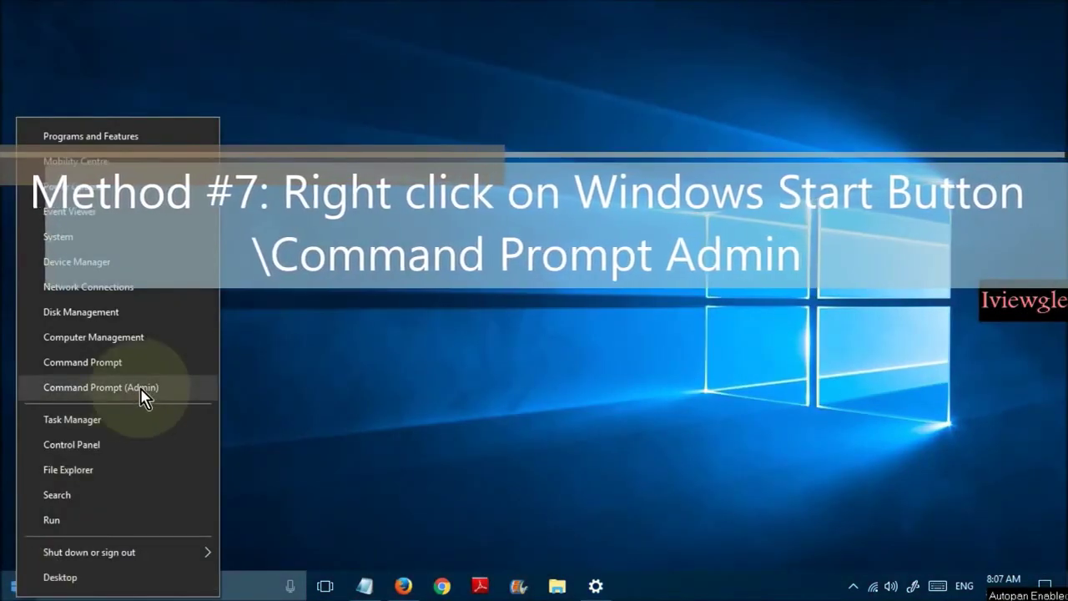
click(142, 389)
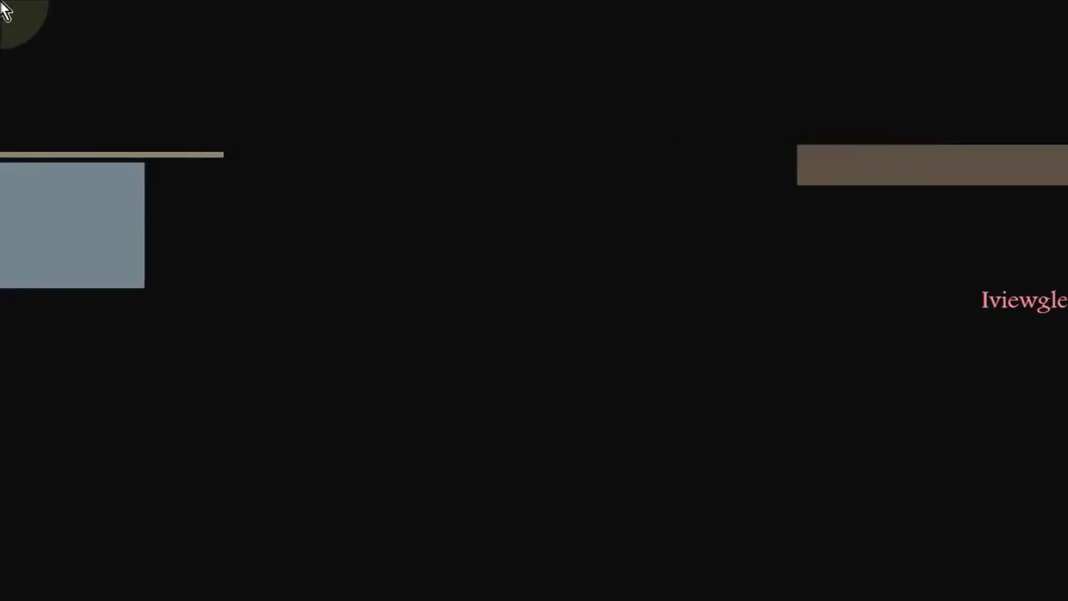
click(453, 395)
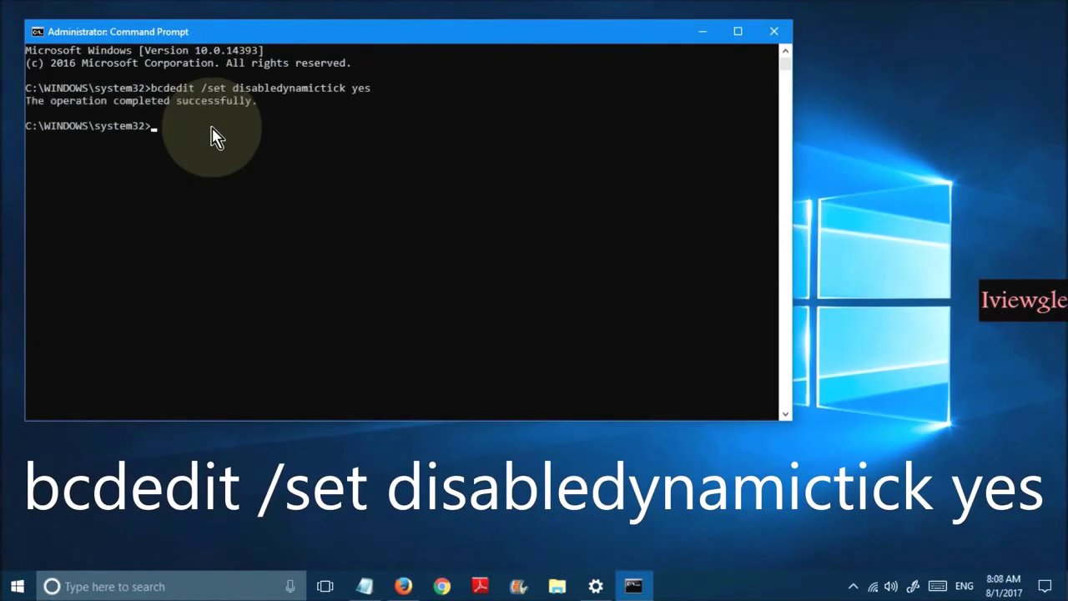
text(e)
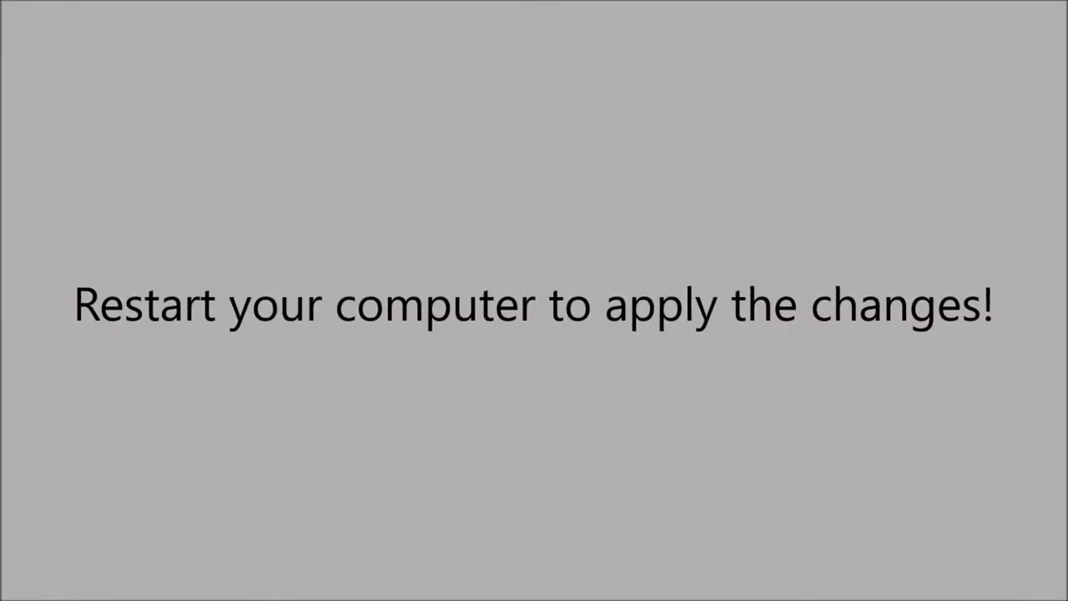